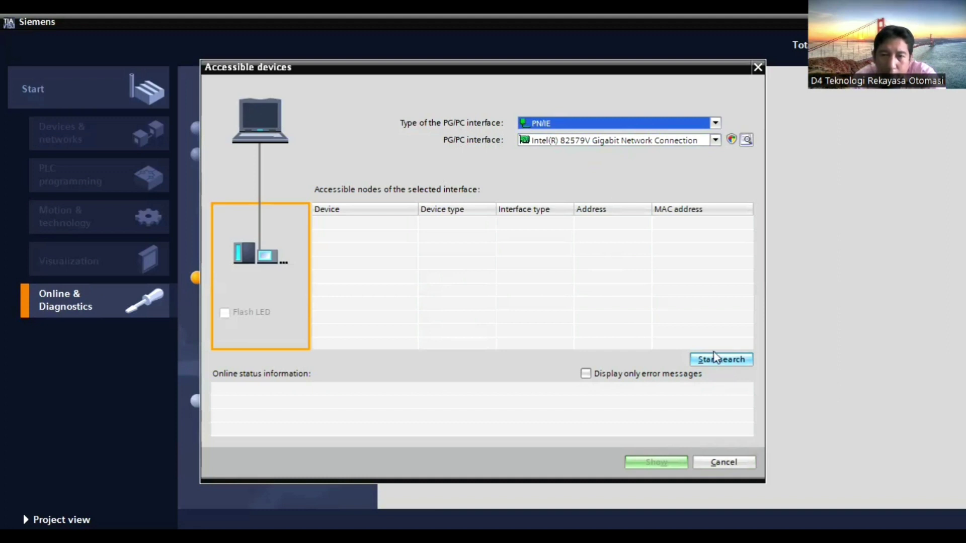
Search for accessible devices on the PN/IE network interface, show plc_1 in the project tree and open its online diagnostics.
left_click(729, 361)
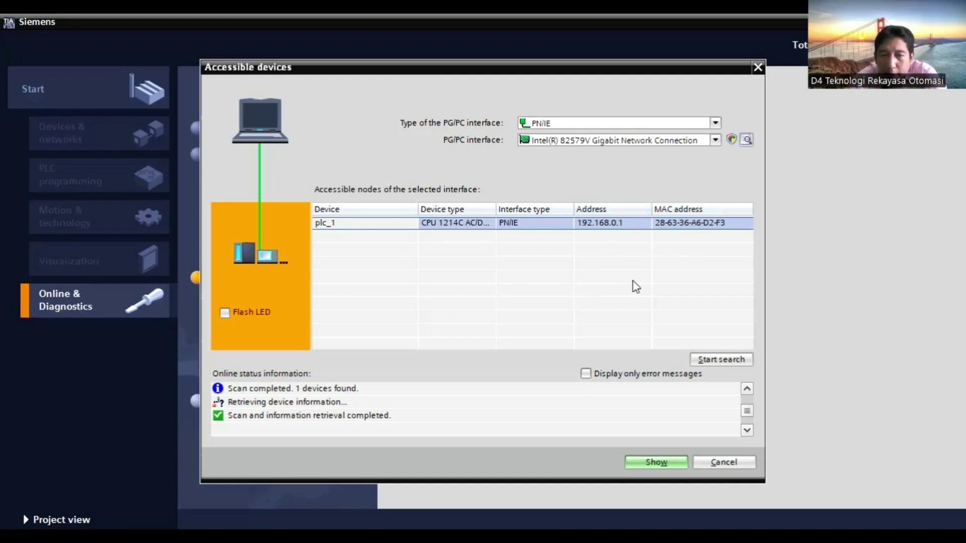
left_click(659, 462)
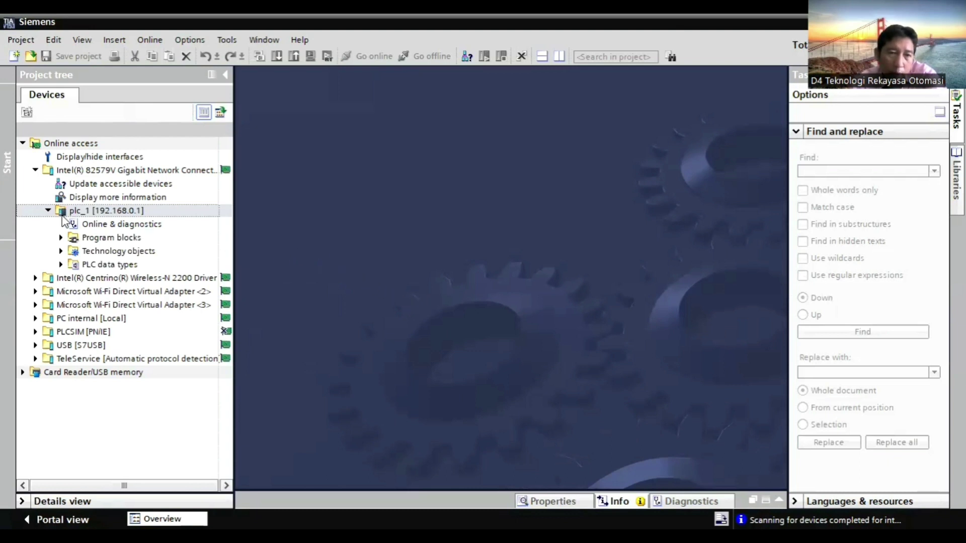
double_click(157, 229)
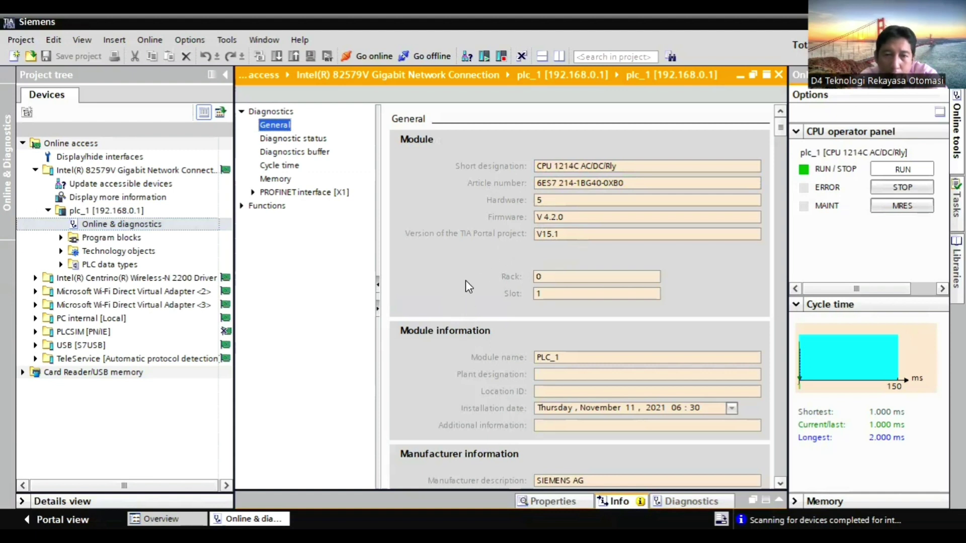
Review the PLC's general module information, cycle time and memory usage in the online diagnostics.
scroll(466, 286, "down", 3)
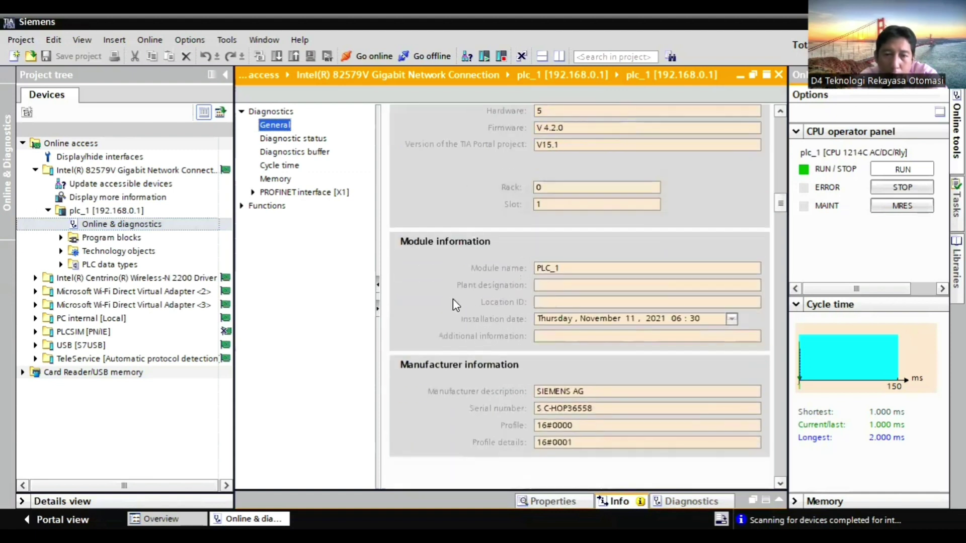
scroll(453, 300, "down", 1)
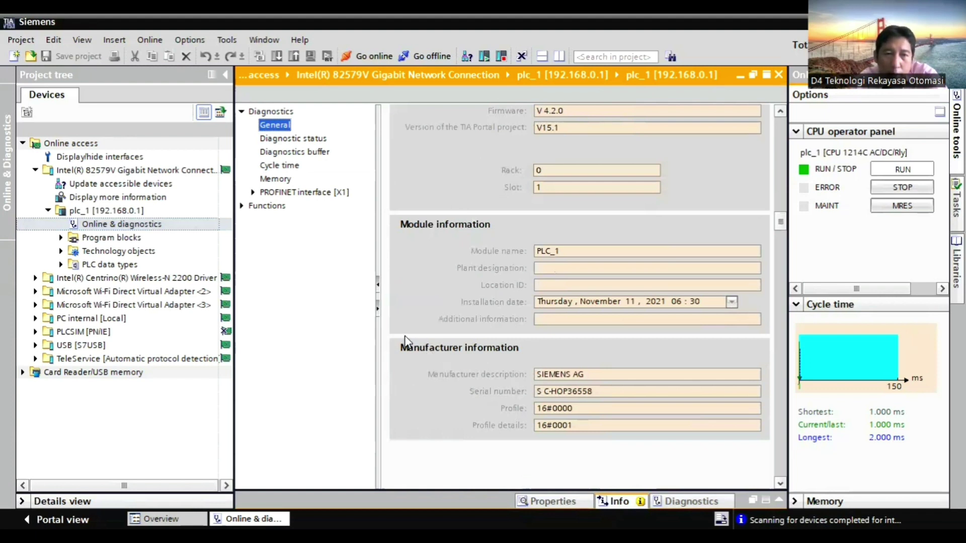
left_click(291, 168)
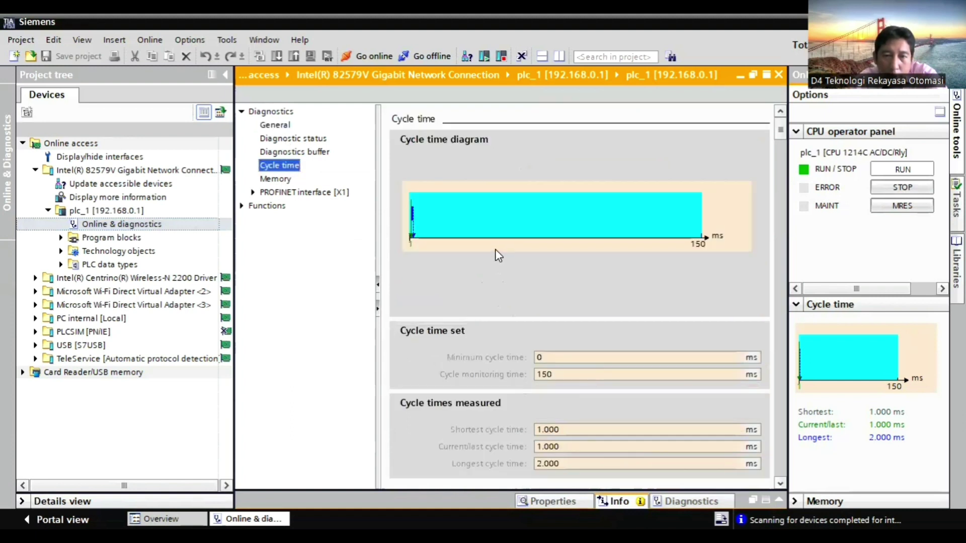
left_click(282, 179)
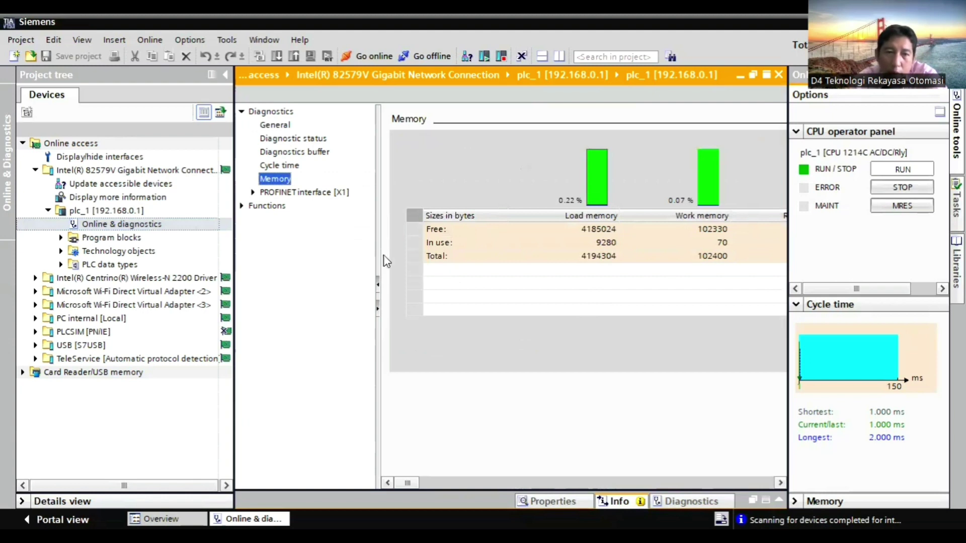
Examine the PLC's PROFINET interface [X1] network, IP and port details, and view the IP address assignment function.
left_click(316, 193)
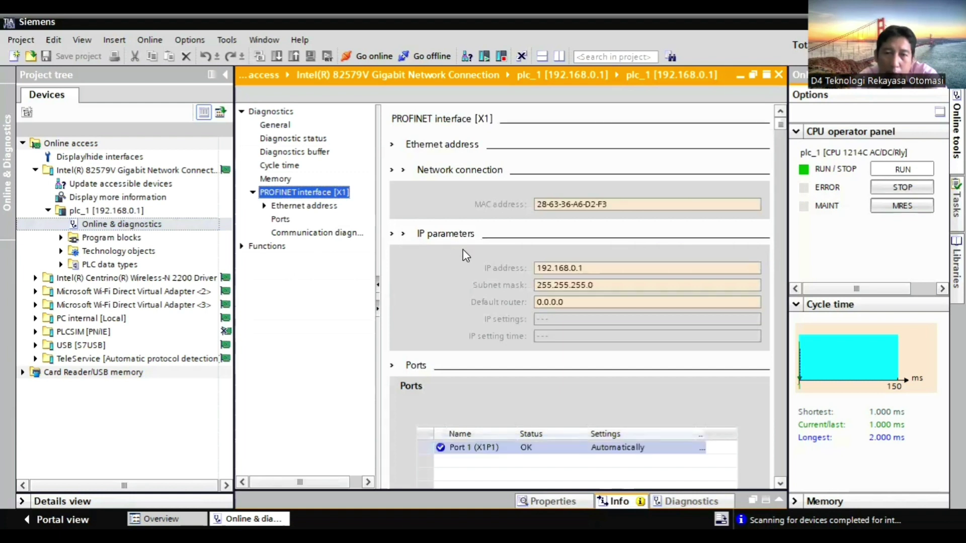
scroll(489, 283, "down", 5)
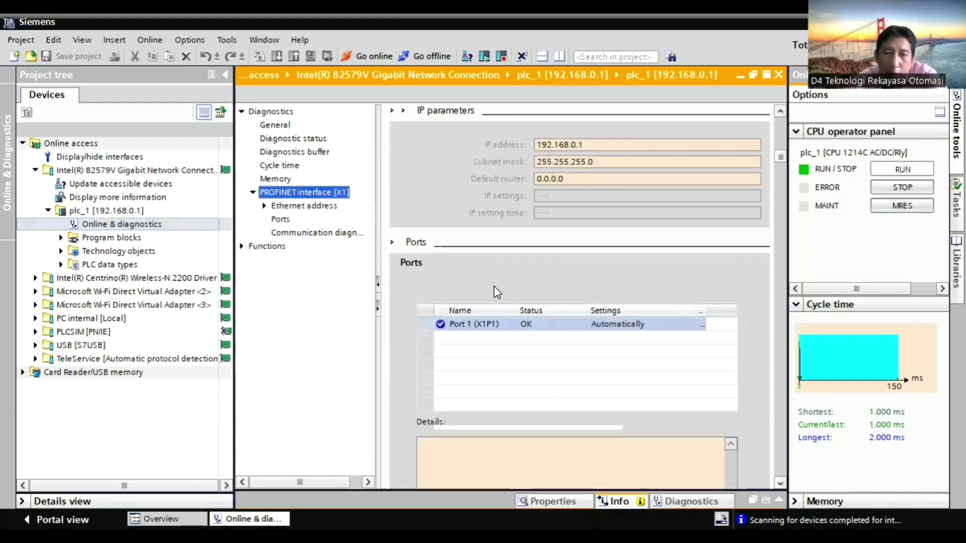
scroll(482, 267, "up", 5)
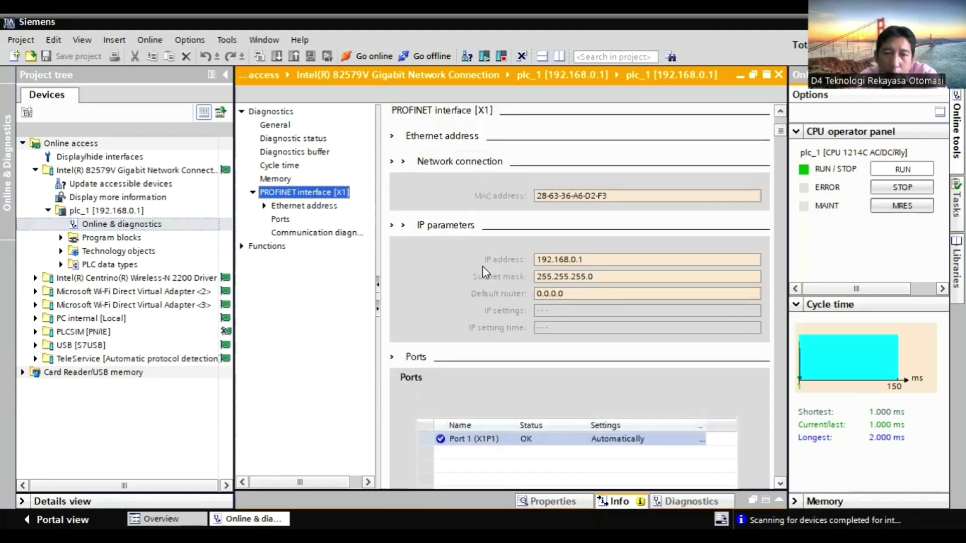
scroll(474, 266, "up", 1)
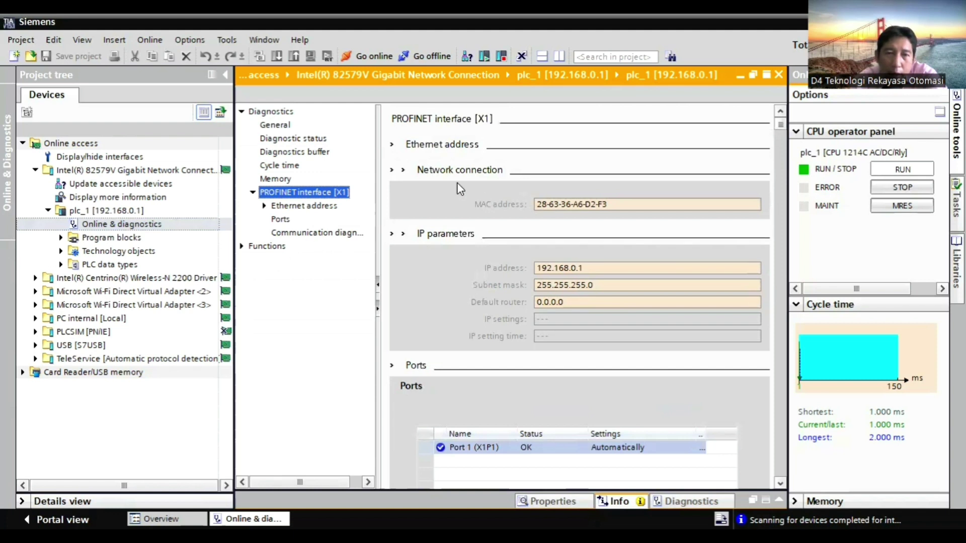
left_click(269, 246)
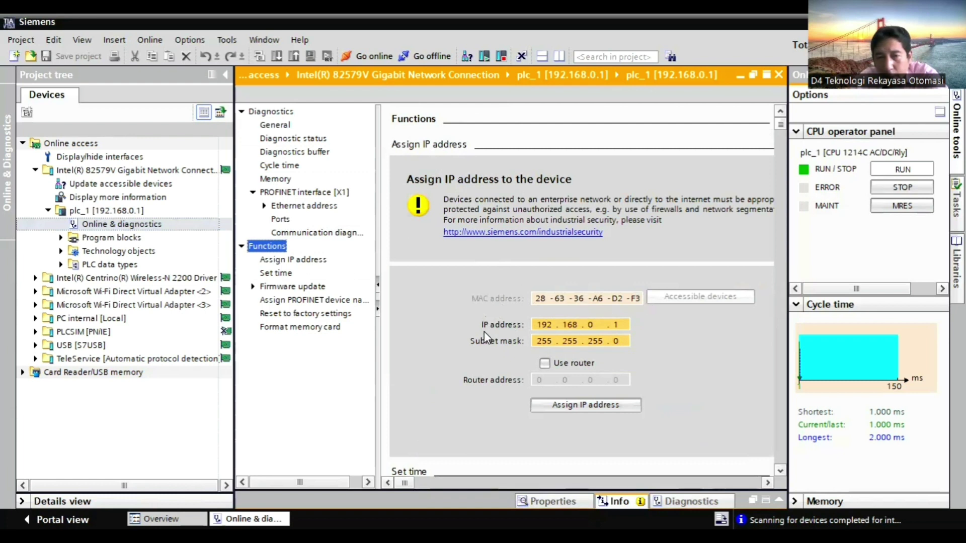
Switch to Control Panel and open the Ethernet connection's properties from the Network and Sharing Center.
key("alt+Tab")
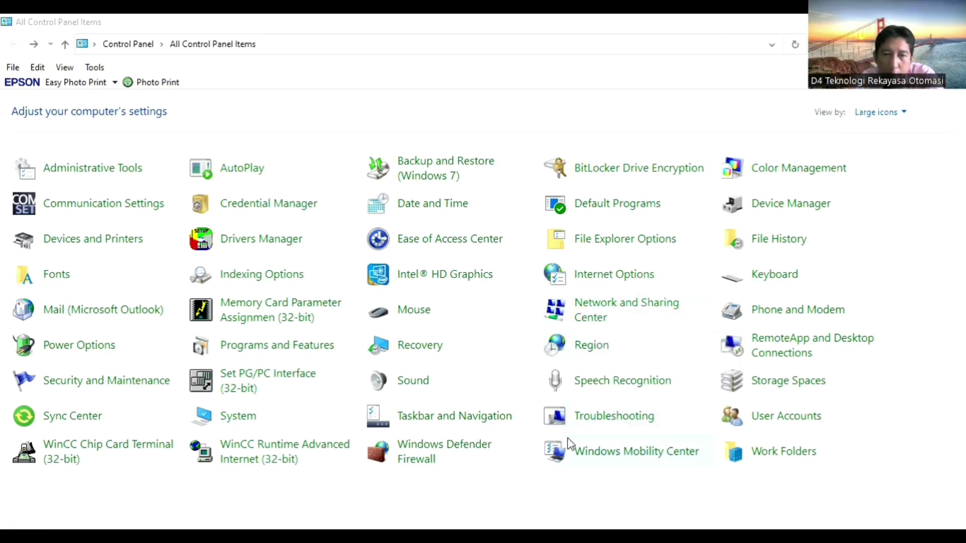
left_click(641, 314)
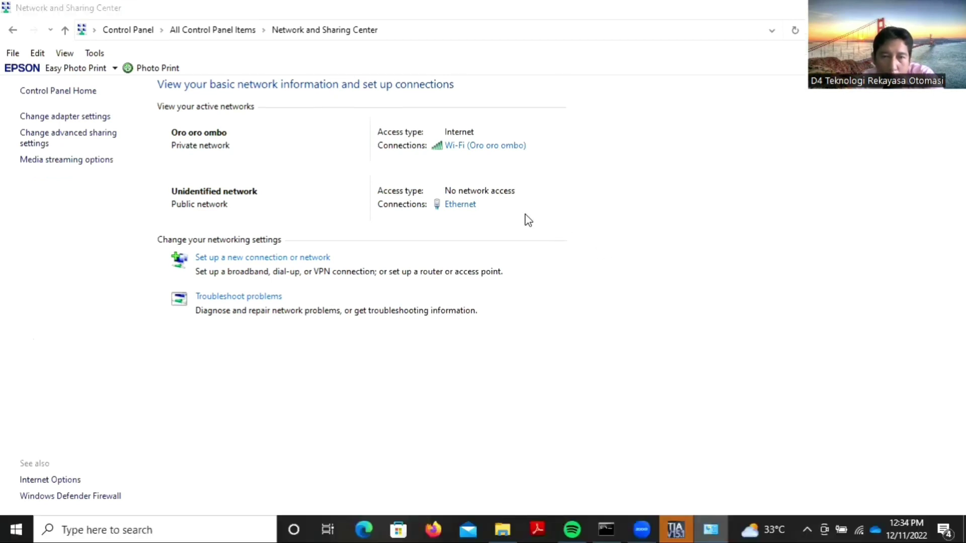
left_click(460, 205)
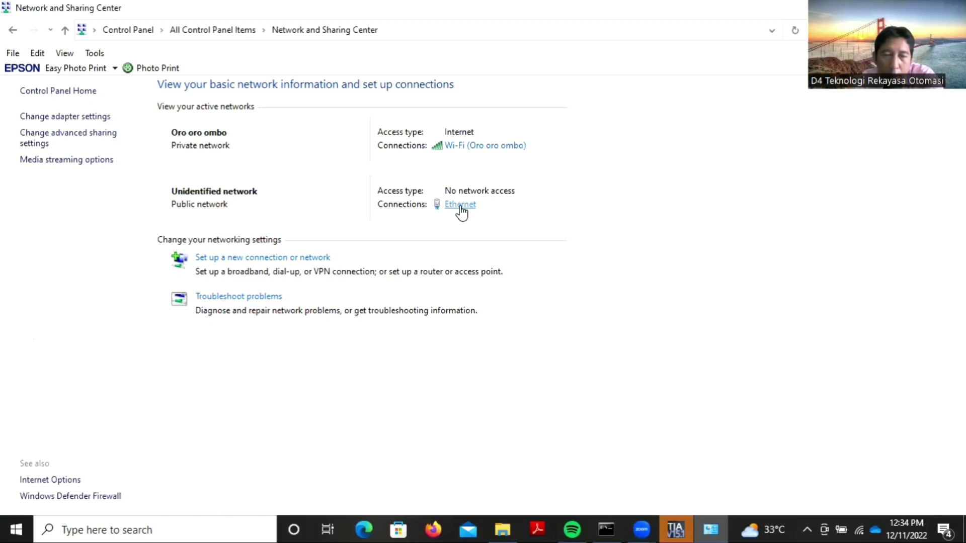
left_click(463, 205)
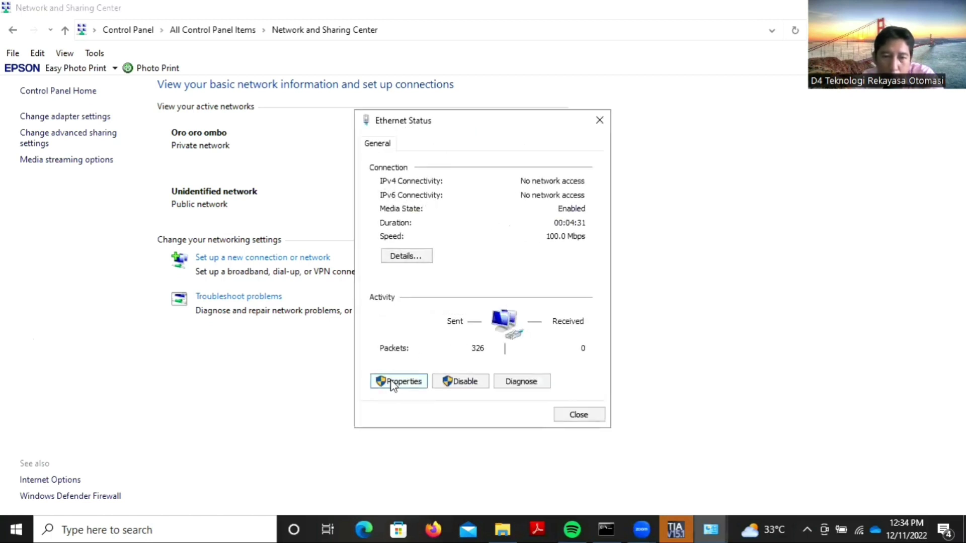
left_click(393, 385)
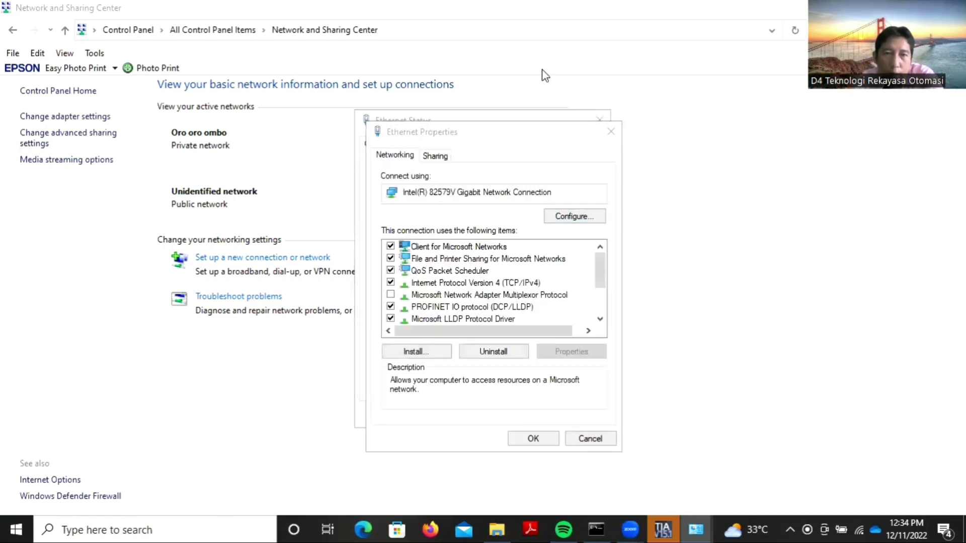
Open the Ethernet adapter's TCP/IPv4 properties and accept the static IP address 192.168.0.10 with subnet mask 255.255.255.0.
key("Down")
key("Down")
key("Down")
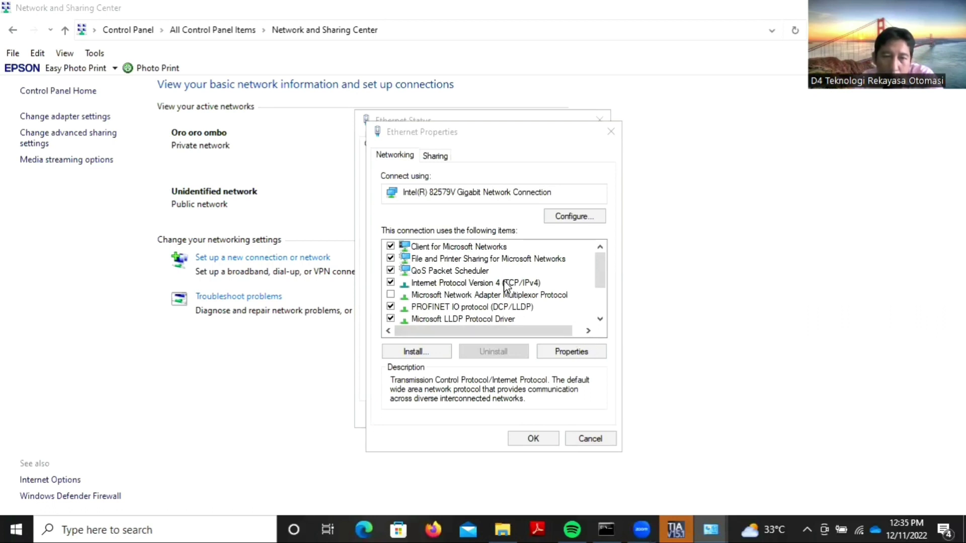
left_click(537, 290)
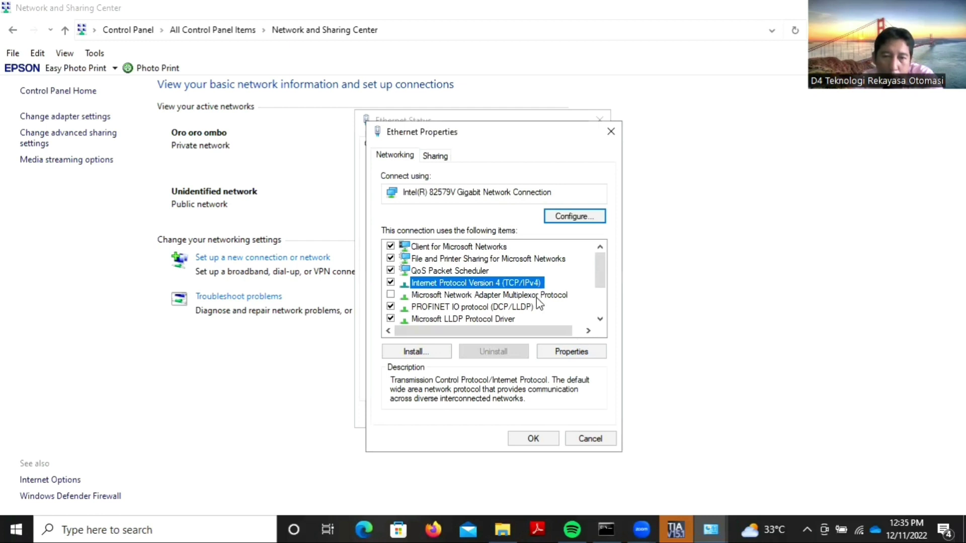
left_click(577, 353)
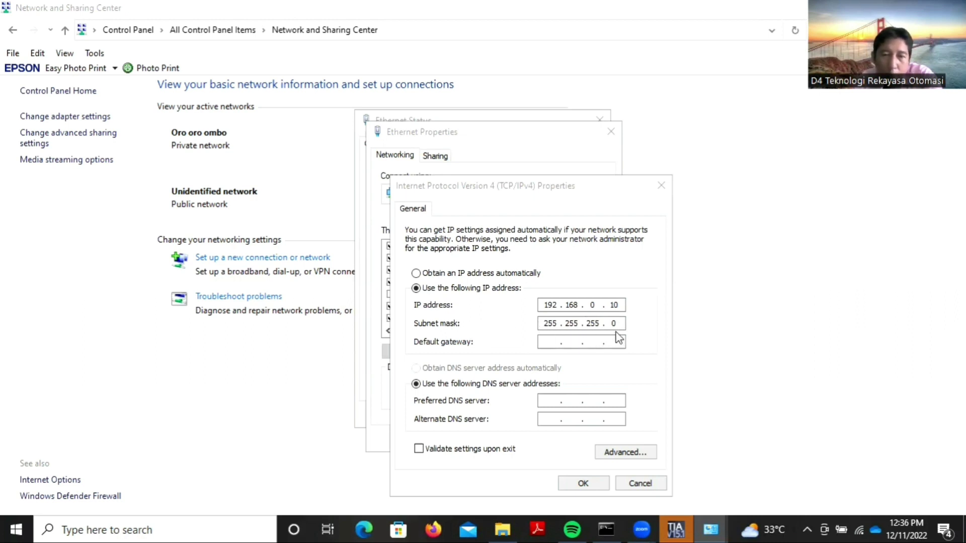
left_click(582, 484)
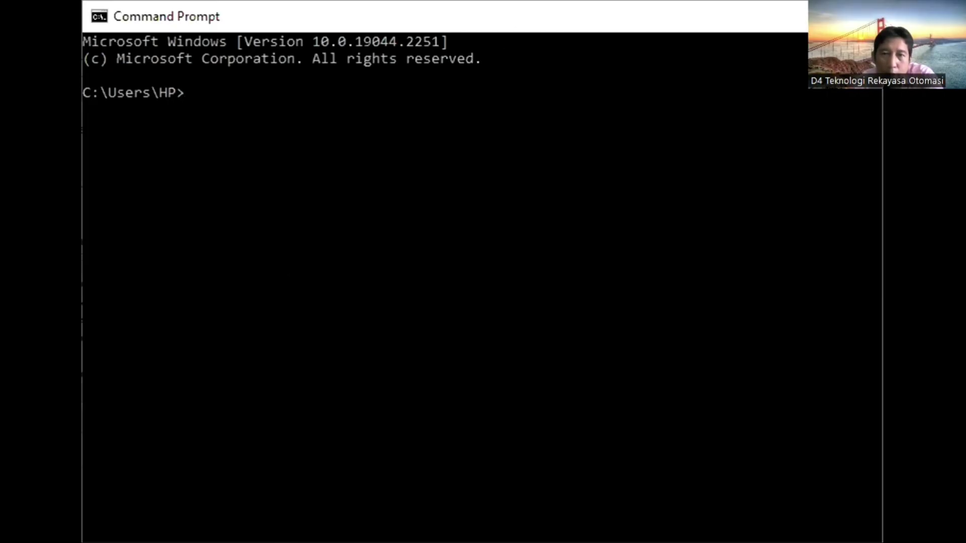
Switch to a maximized Command Prompt, ping the PLC at 192.168.0.1 and exit the prompt.
double_click(679, 28)
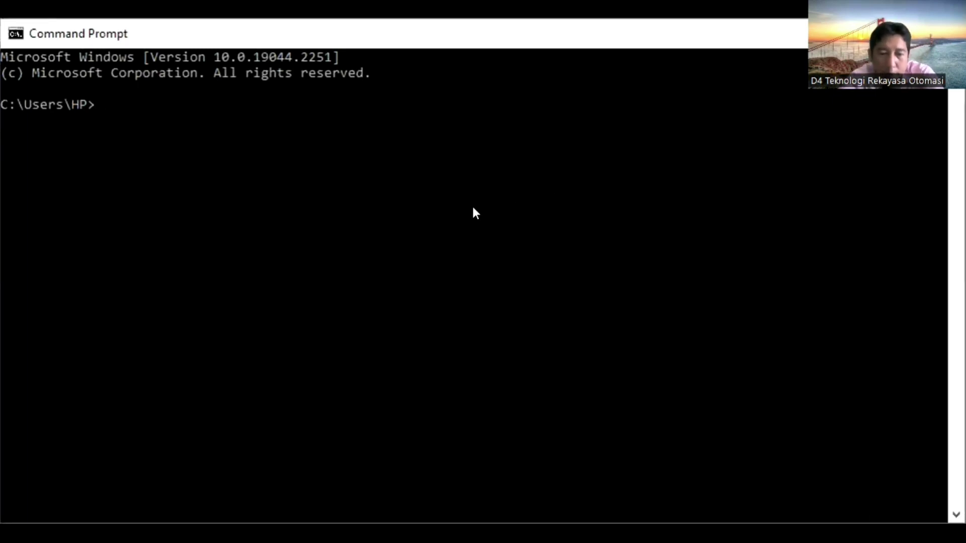
type("p")
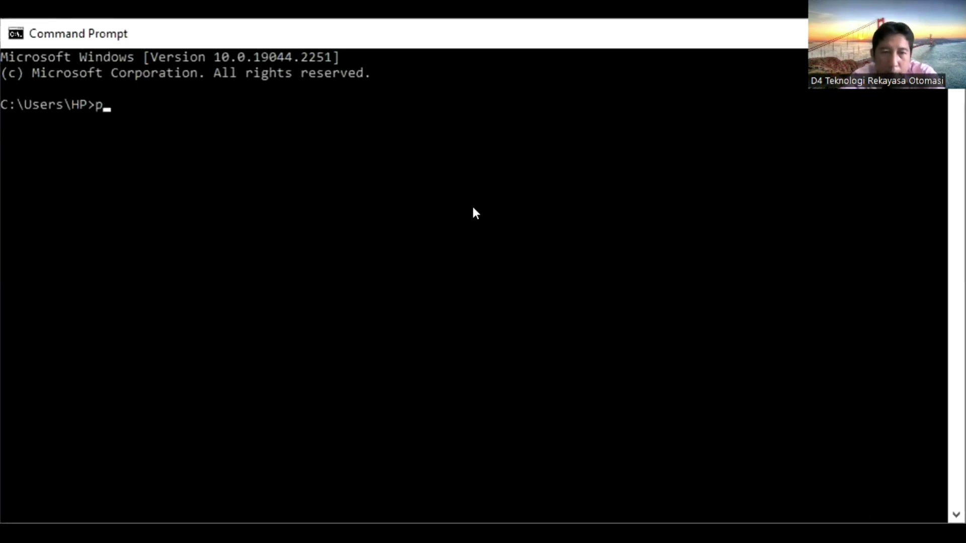
type("ing")
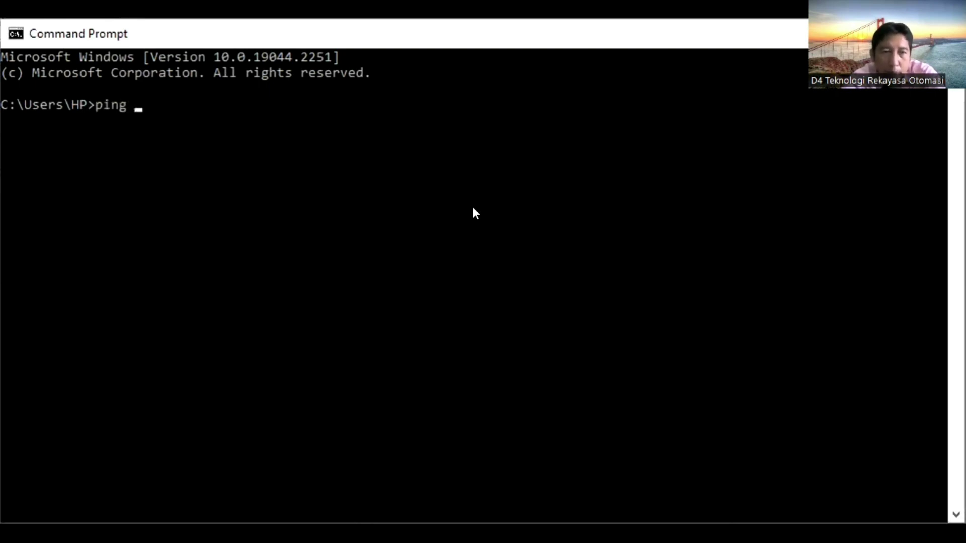
type(" 19")
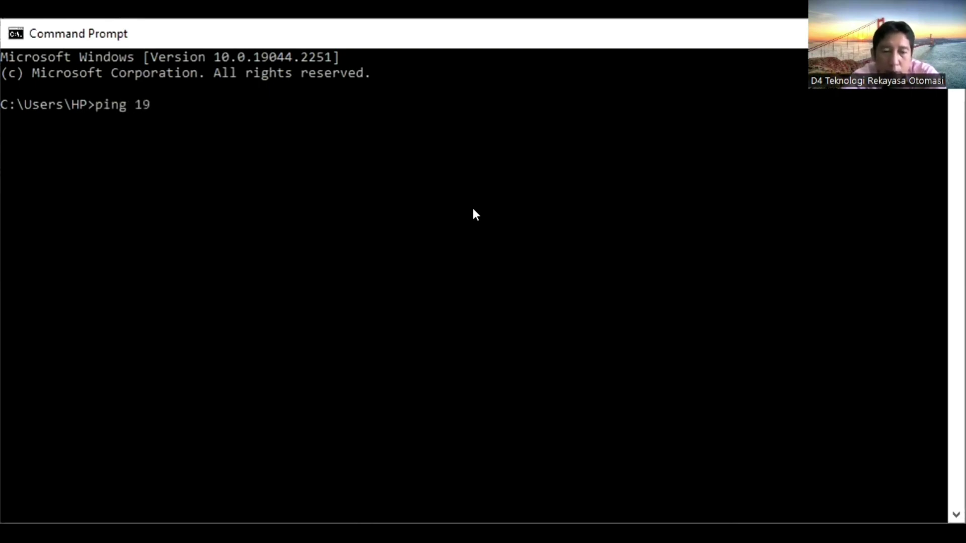
type("2.16")
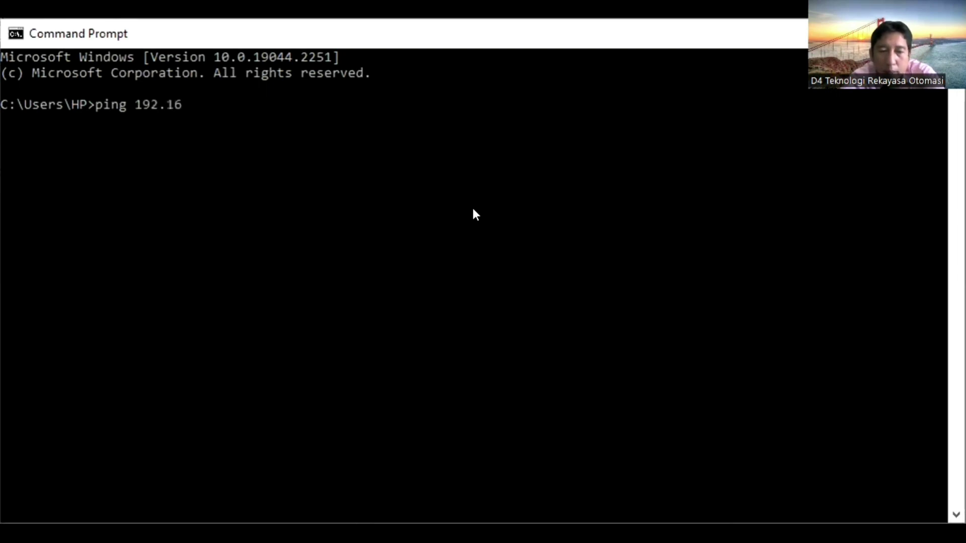
type("8.")
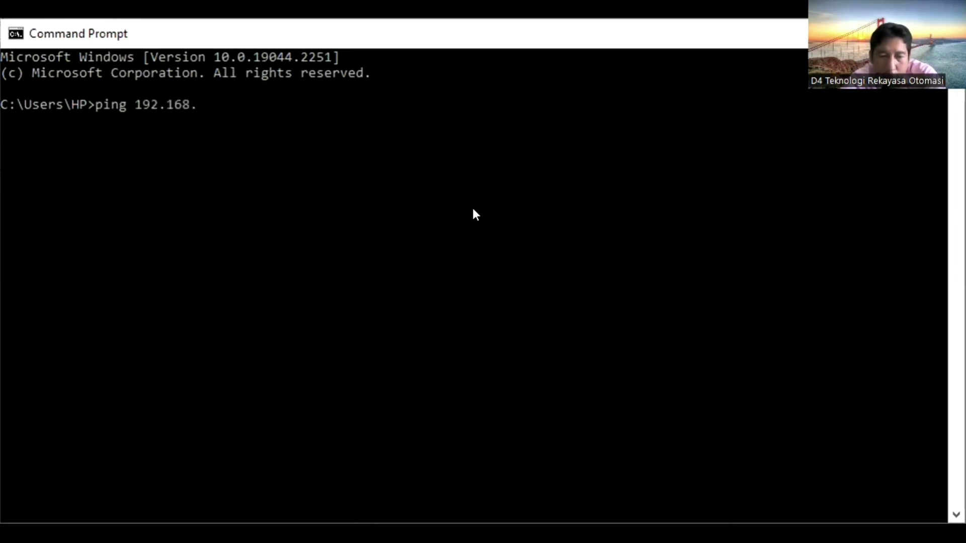
type("0.1")
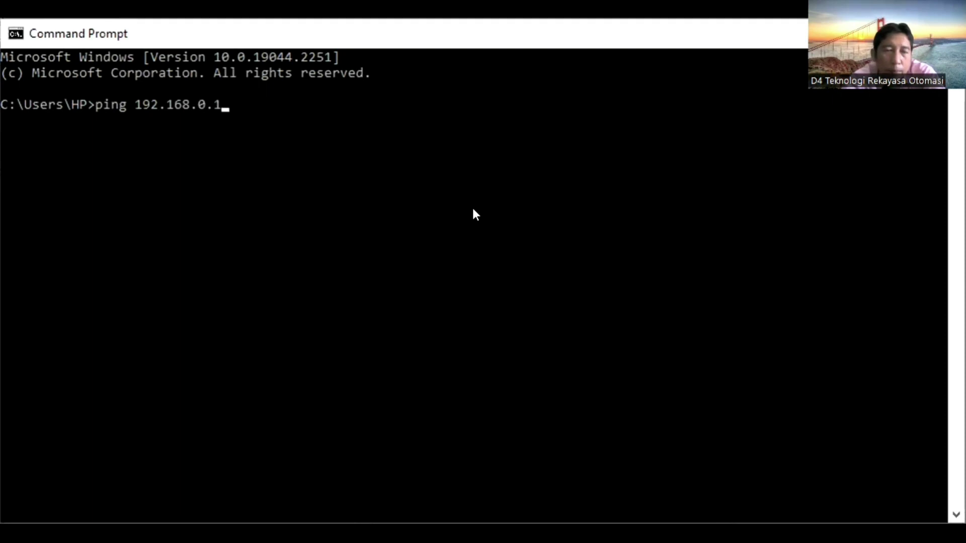
key("Return")
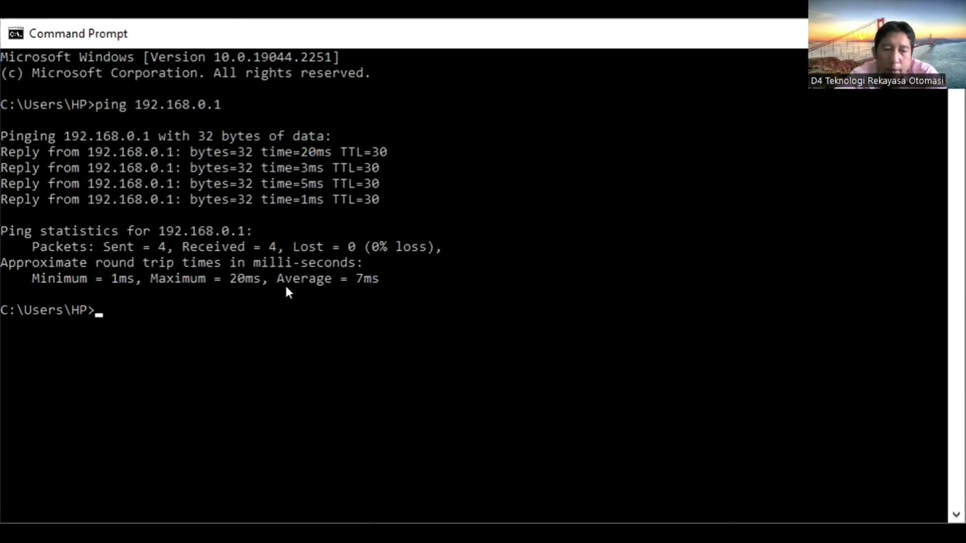
type("exit")
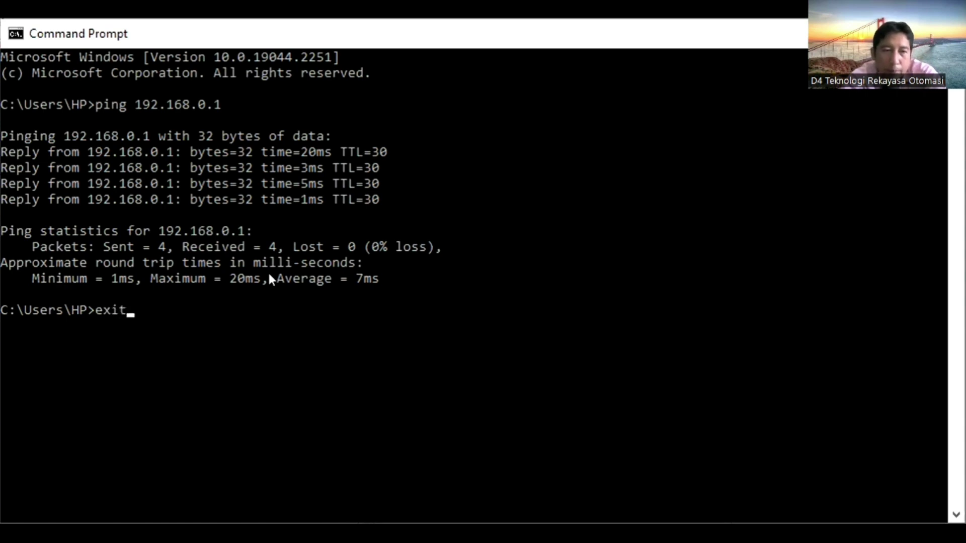
key("Return")
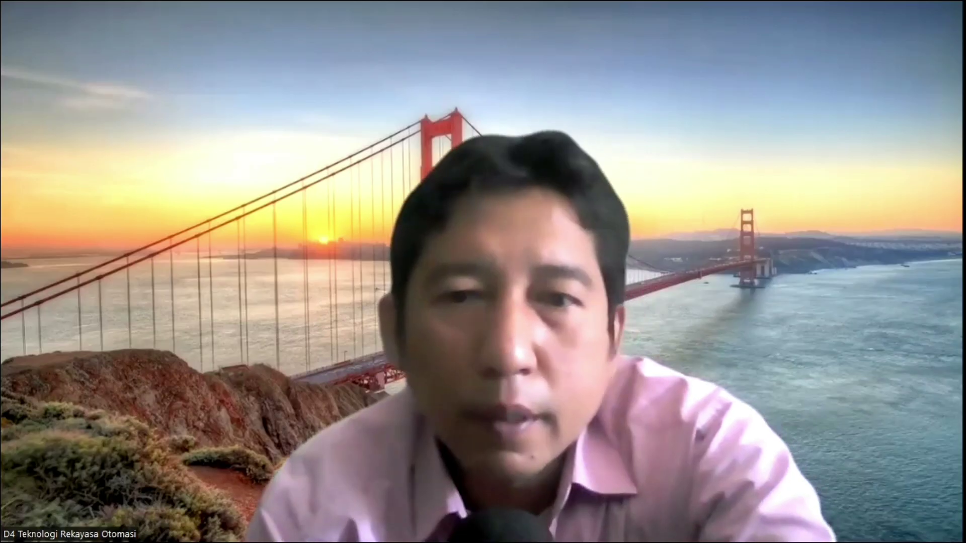